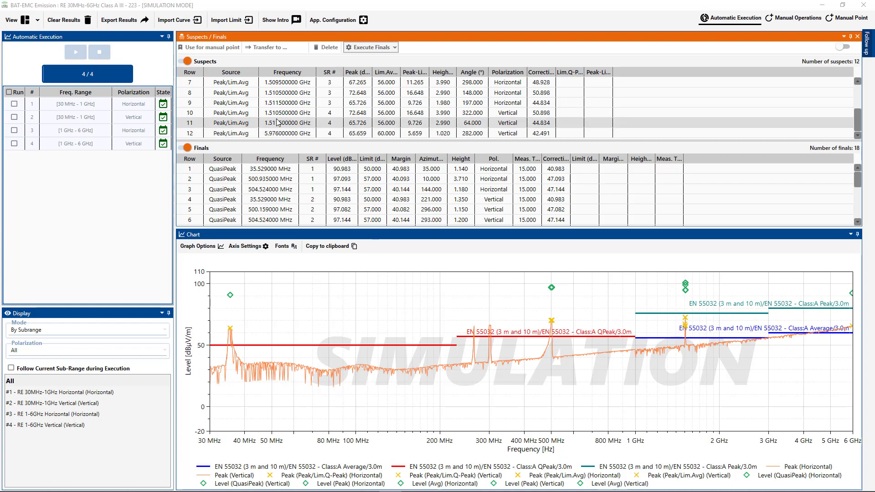
# Step: Select the first suspect at 35.529 MHz and use it for a manual point measurement
pyautogui.scroll(2, 237, 94)
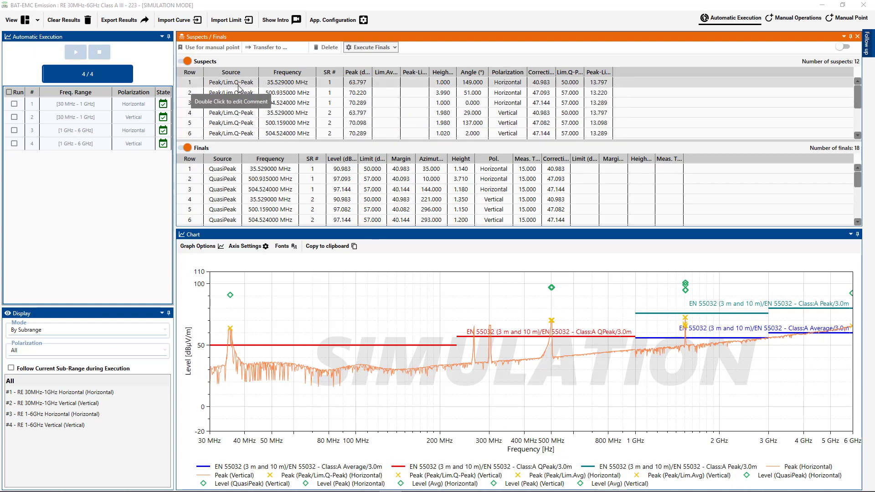
pyautogui.click(238, 86)
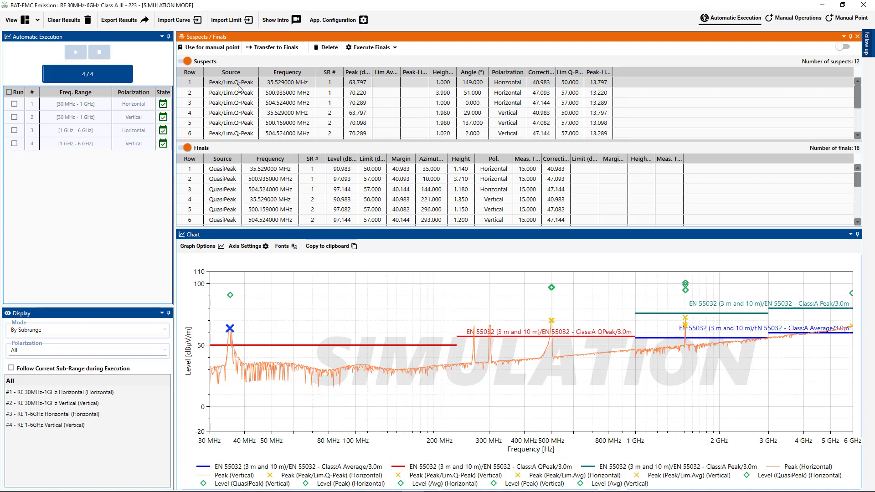
pyautogui.click(230, 50)
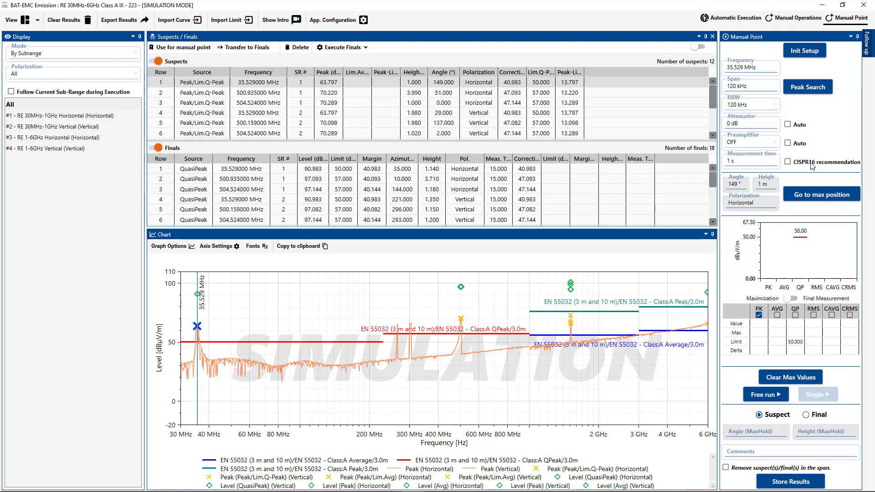
# Step: Enable the CISPR16 recommendation and initialize the test equipment setup for the manual point
pyautogui.click(790, 163)
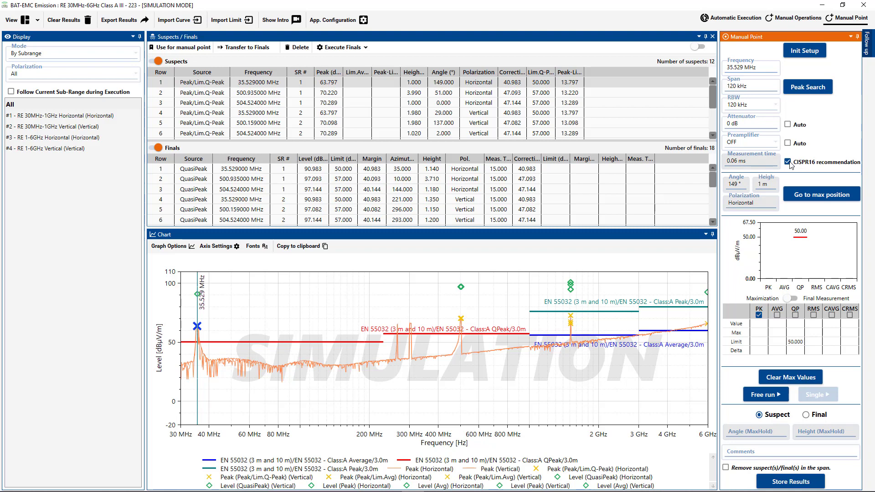
pyautogui.click(818, 52)
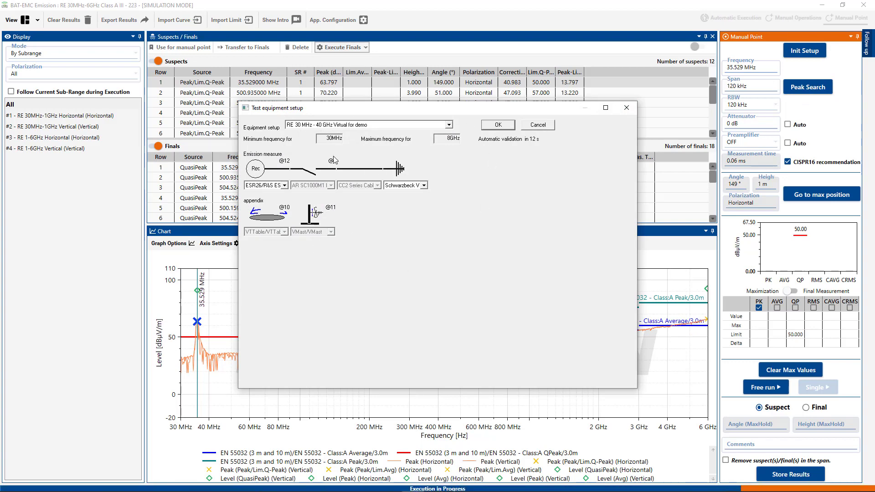
pyautogui.click(501, 126)
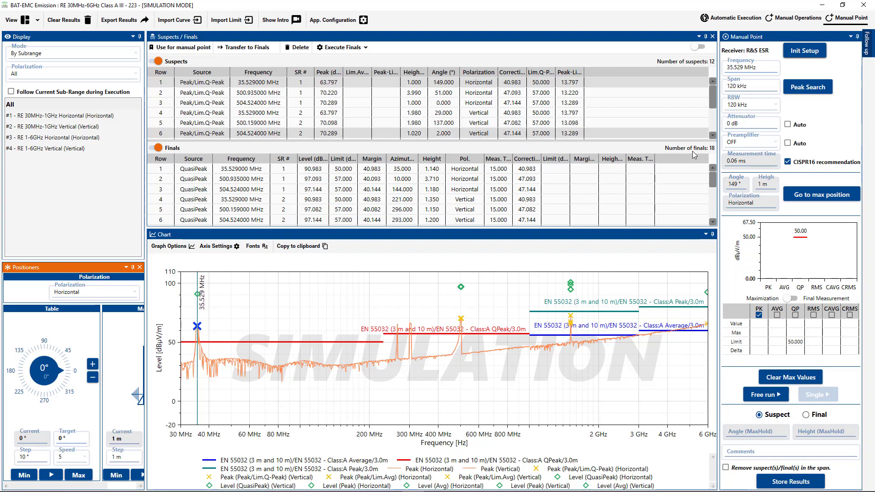
# Step: Move the positioners to the suspect's maximum position
pyautogui.click(816, 199)
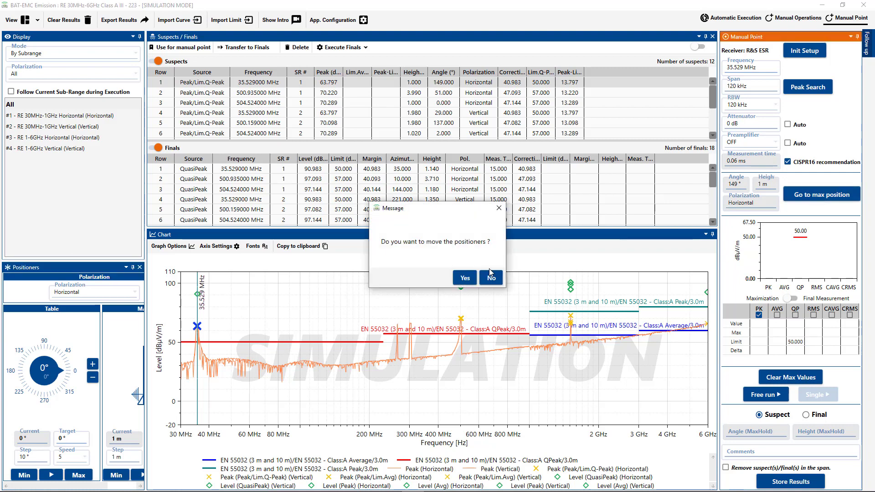
pyautogui.click(465, 279)
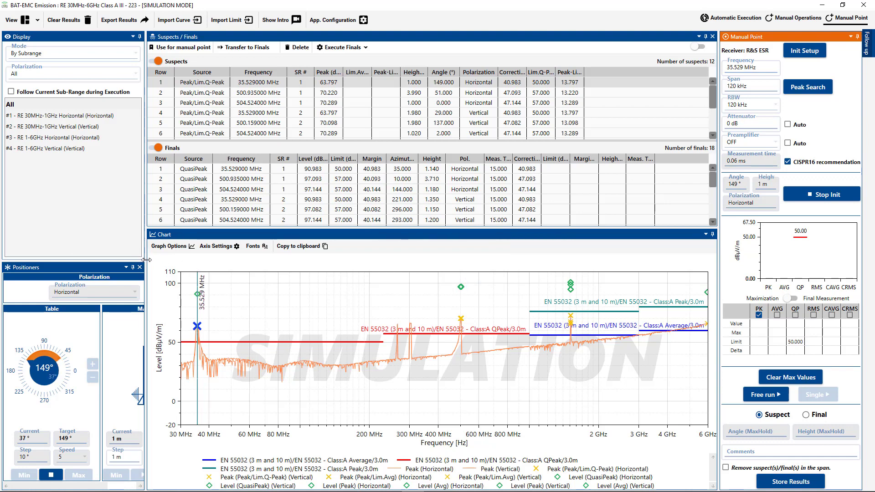
pyautogui.moveTo(147, 259); pyautogui.dragTo(191, 264)
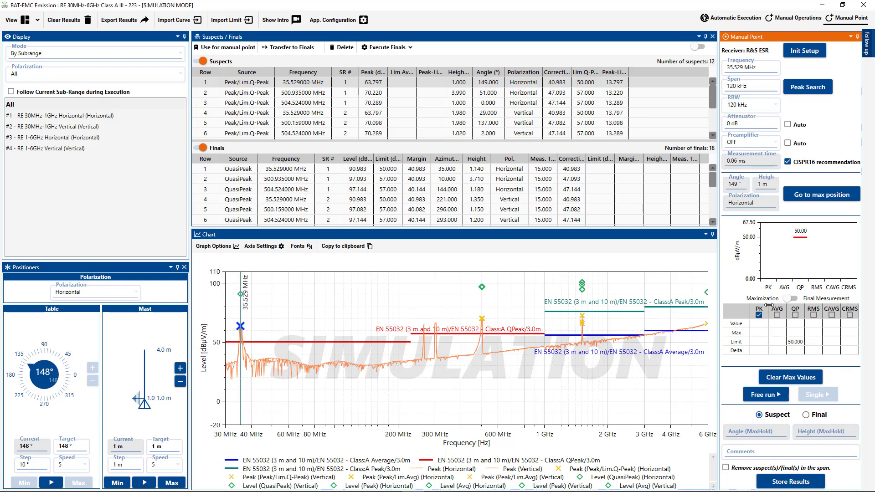
# Step: Start a free-run peak measurement at the manual point frequency
pyautogui.click(795, 298)
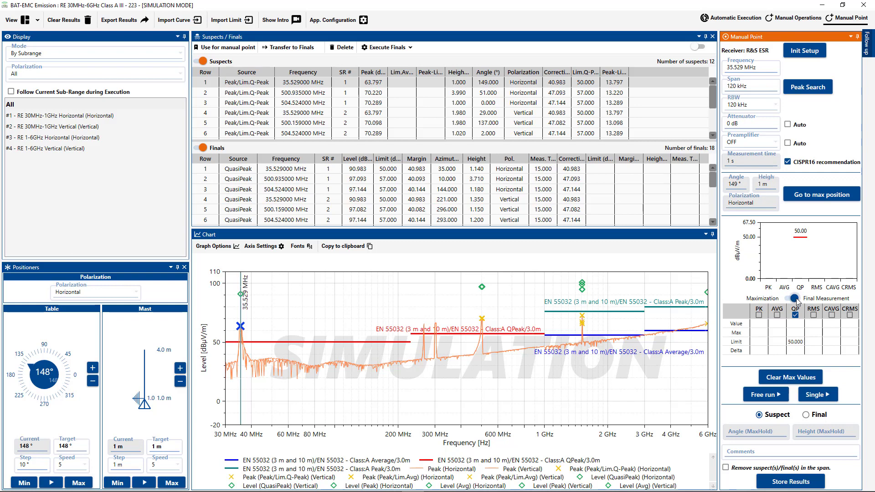
pyautogui.click(787, 299)
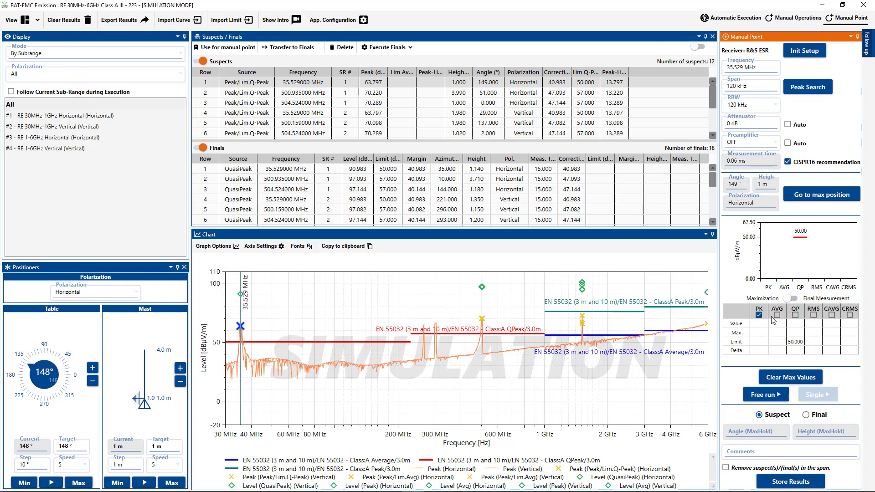
pyautogui.click(760, 395)
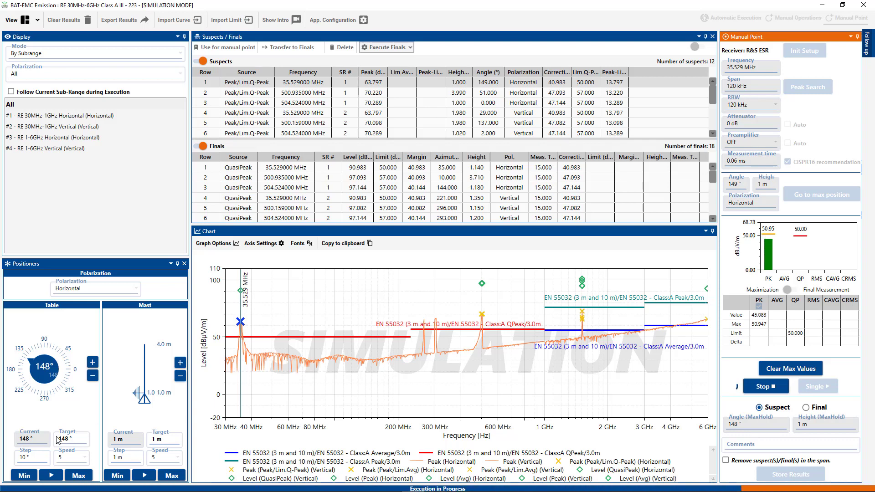
# Step: Set a new turntable target angle and move the table to about 1°
pyautogui.click(75, 442)
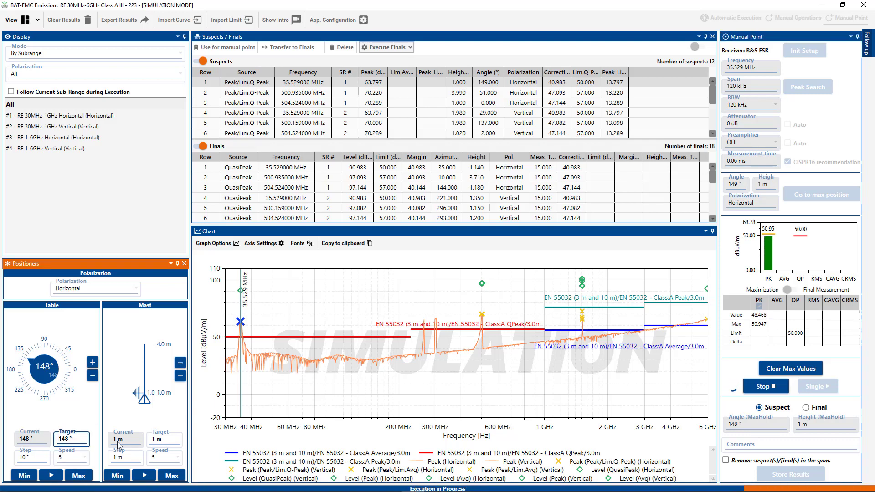
pyautogui.write('0')
pyautogui.press('Delete')
pyautogui.press('Delete')
pyautogui.press('Delete')
pyautogui.press('Delete')
pyautogui.press('Delete')
pyautogui.click(52, 476)
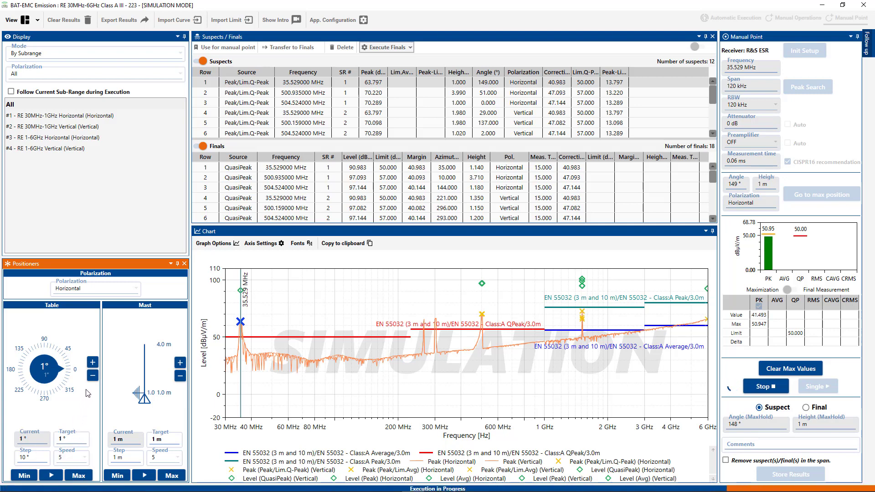
# Step: Step the turntable forward 10° and run it to its maximum angle
pyautogui.click(93, 363)
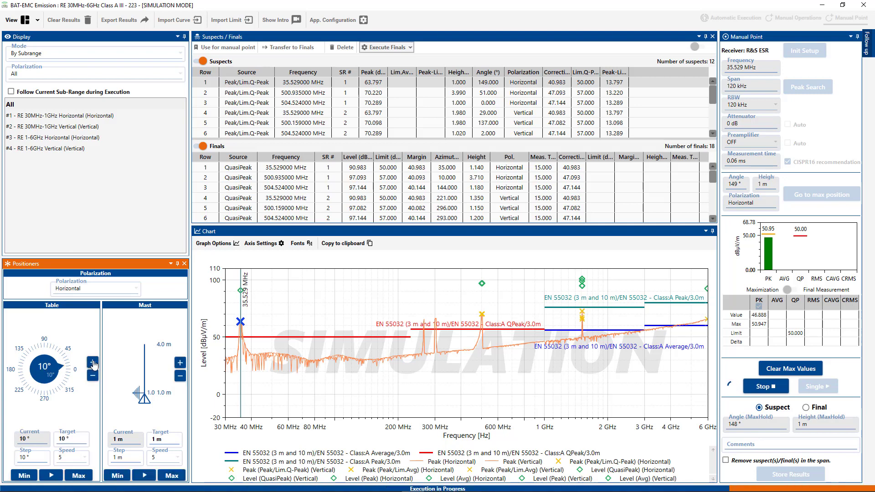
pyautogui.click(79, 476)
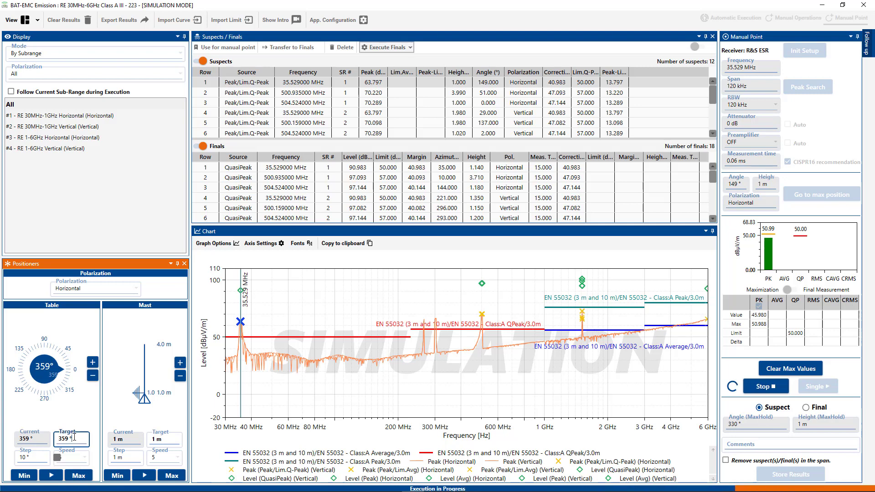
# Step: Set the turntable target to 330° and move the table there
pyautogui.moveTo(81, 439); pyautogui.dragTo(51, 436)
pyautogui.write('330')
pyautogui.click(54, 476)
pyautogui.click(55, 477)
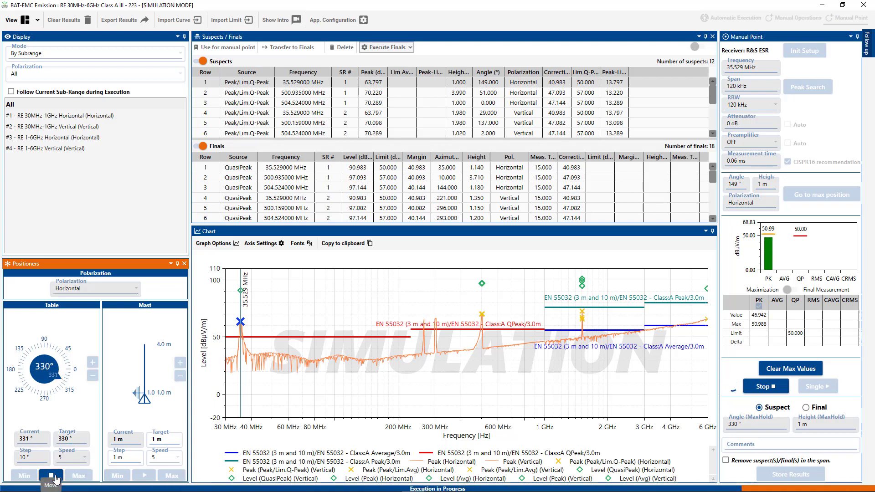
pyautogui.click(51, 475)
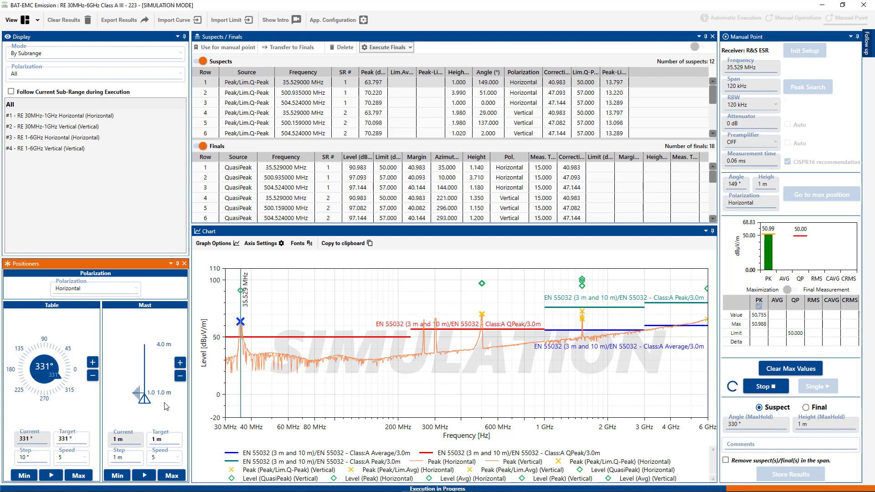
# Step: Raise the mast to its maximum height, lower it to its minimum, and stop the free run
pyautogui.click(170, 476)
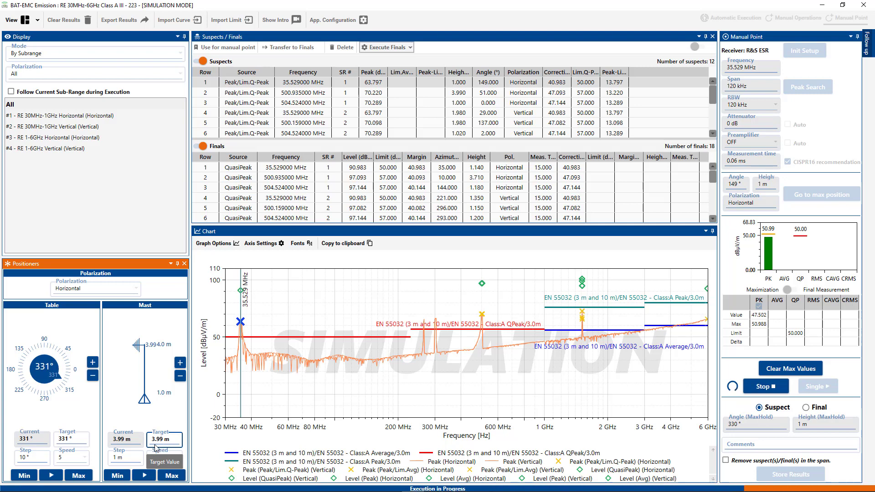
pyautogui.click(118, 476)
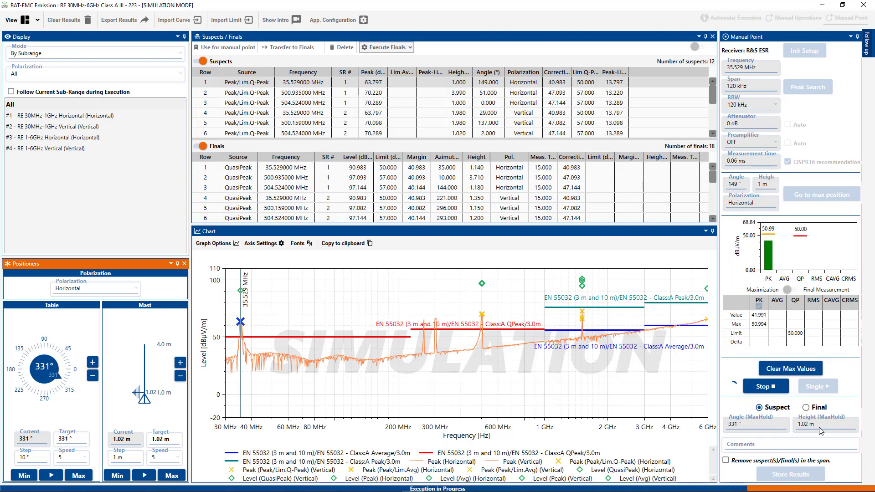
pyautogui.click(775, 387)
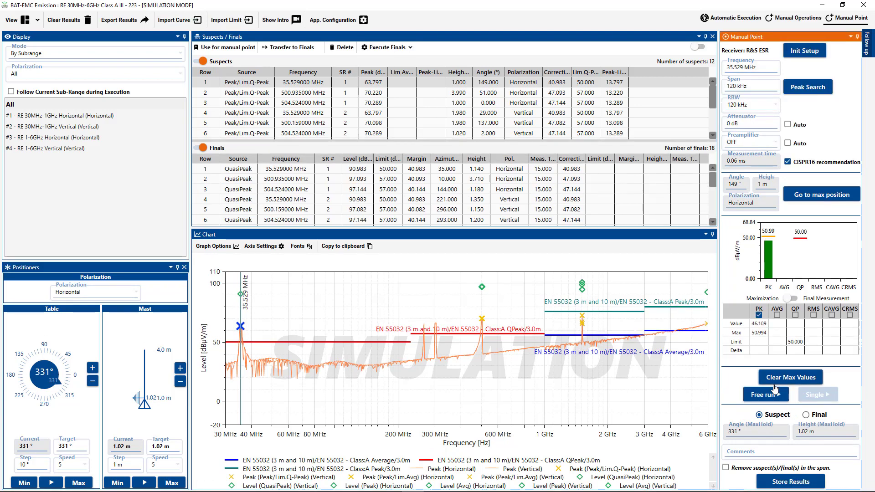
# Step: Enable final measurement and run a single quasi-peak measurement
pyautogui.click(794, 300)
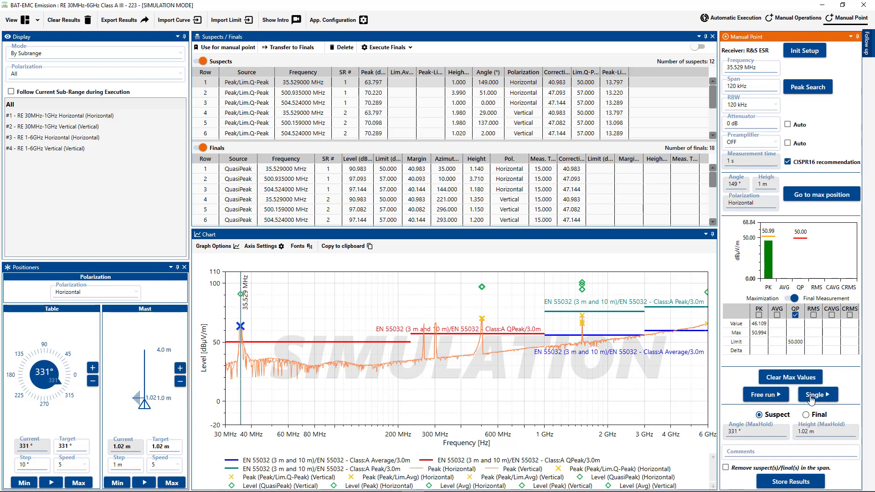
pyautogui.click(810, 400)
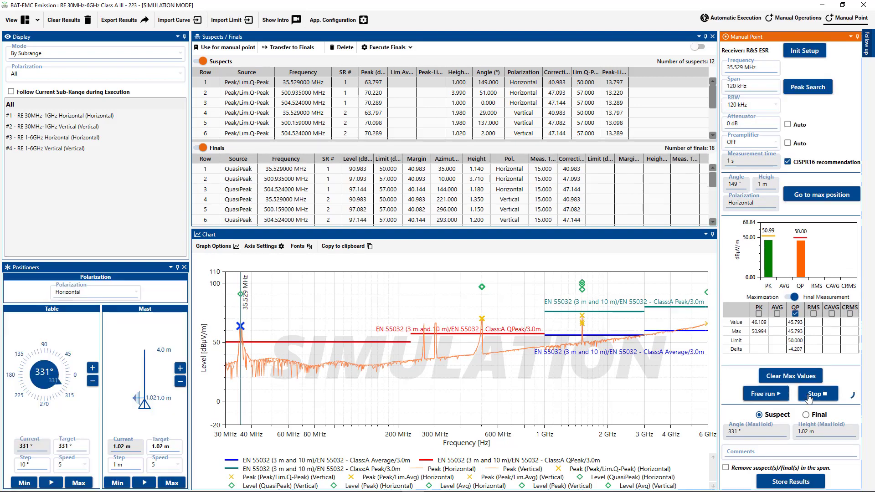
# Step: Mark the result as a Final and store it in the finals list
pyautogui.click(809, 399)
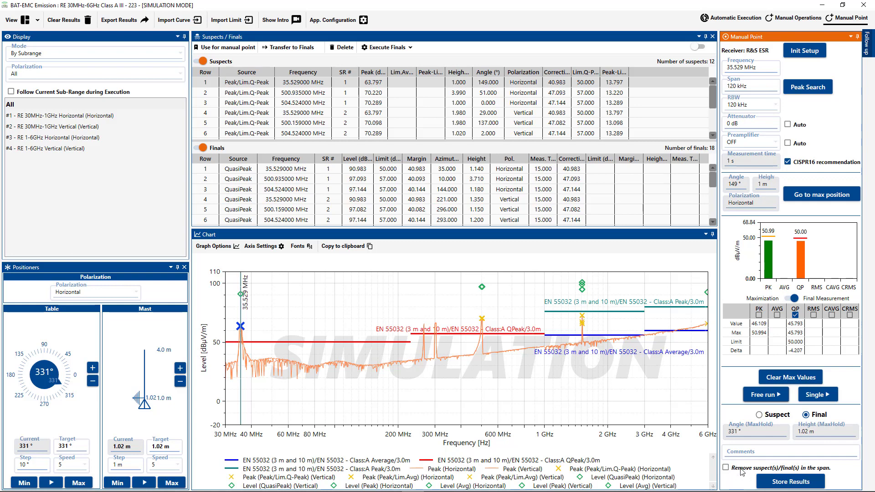
pyautogui.click(789, 484)
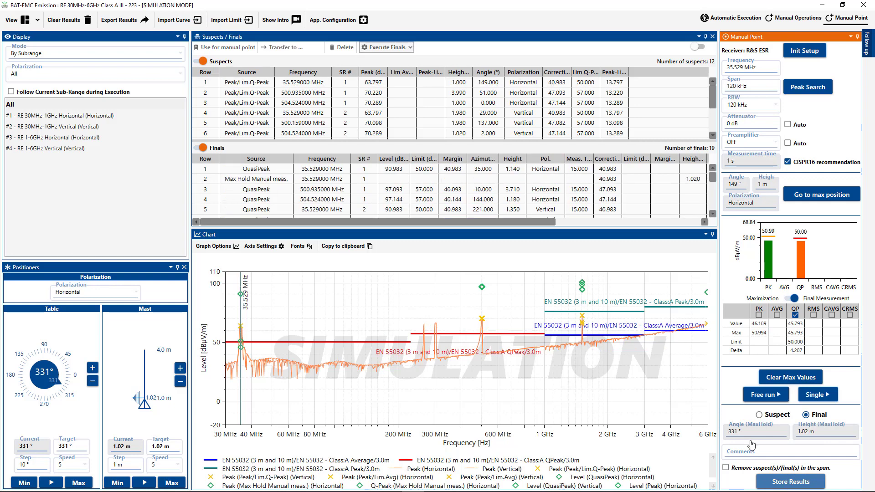
# Step: Place a chart cursor on the peak at 265.613 MHz and use it for a manual point
pyautogui.click(261, 181)
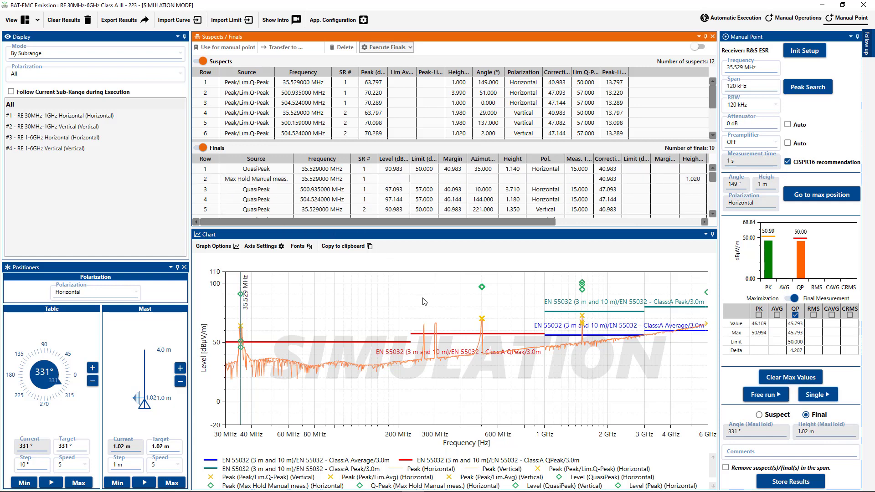
pyautogui.click(424, 328)
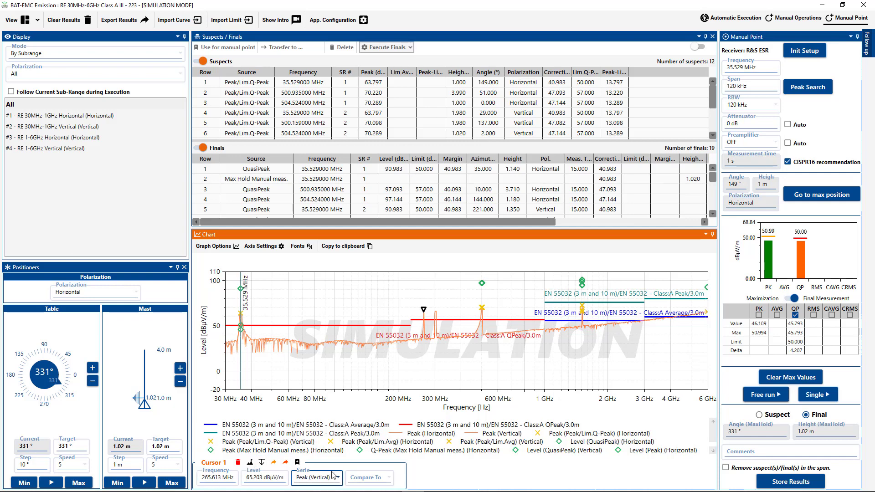
pyautogui.click(297, 462)
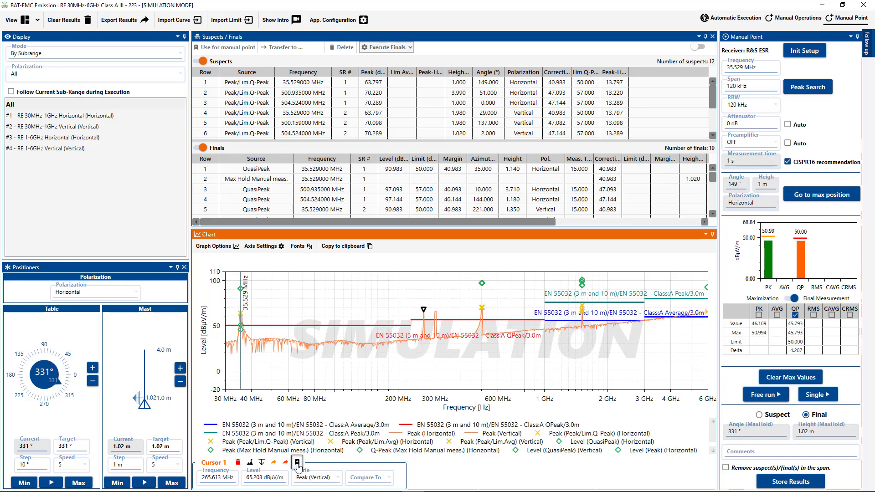
# Step: Move the positioners to the maximum position for the 265.613 MHz point, then stop the initialization
pyautogui.click(766, 67)
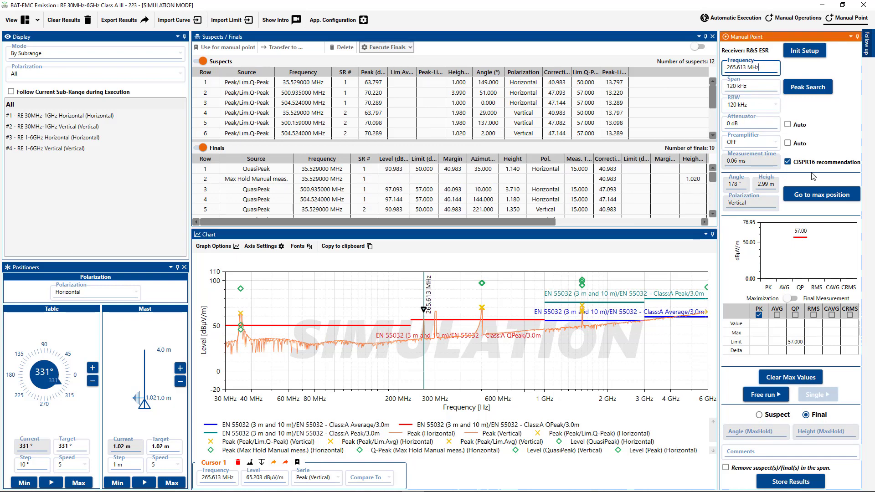
pyautogui.click(820, 199)
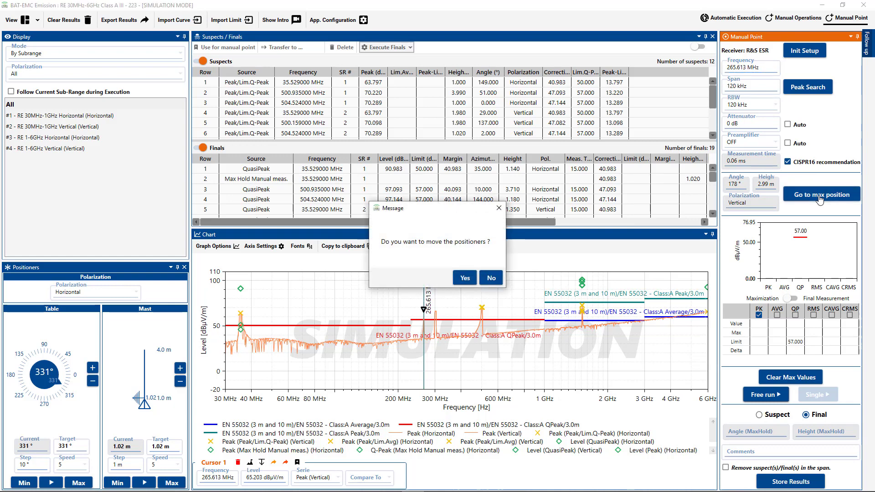
pyautogui.click(464, 279)
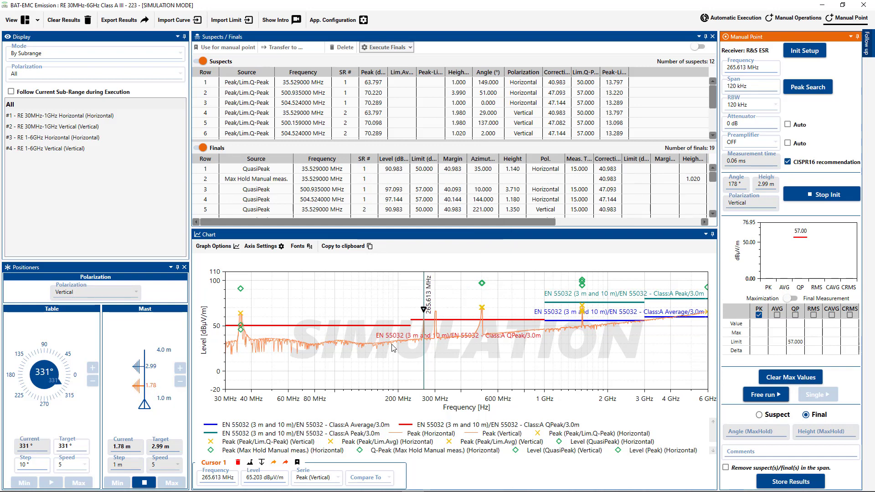
pyautogui.click(809, 199)
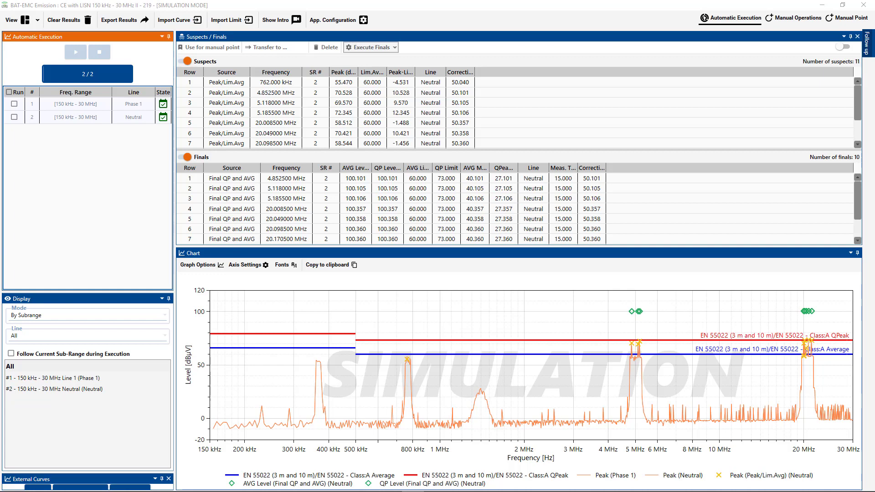
# Step: Scroll through the suspects and finals lists of the conducted emission results
pyautogui.scroll(-2, 595, 111)
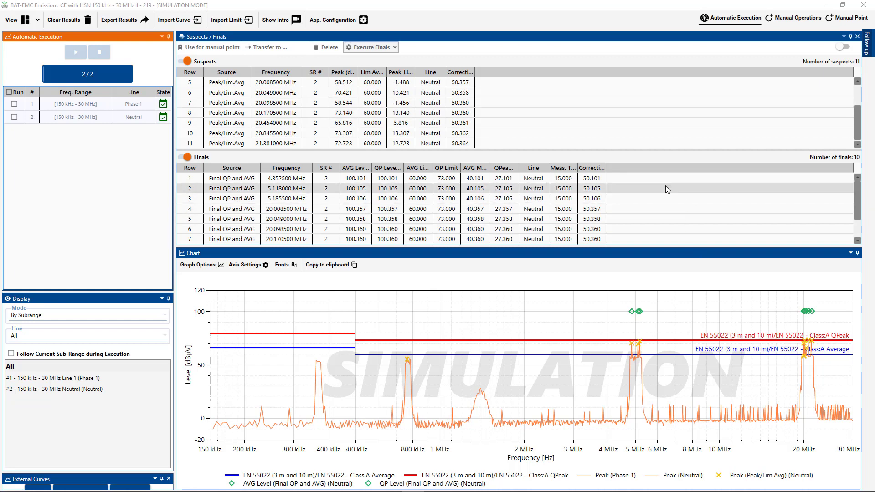
pyautogui.scroll(-2, 675, 214)
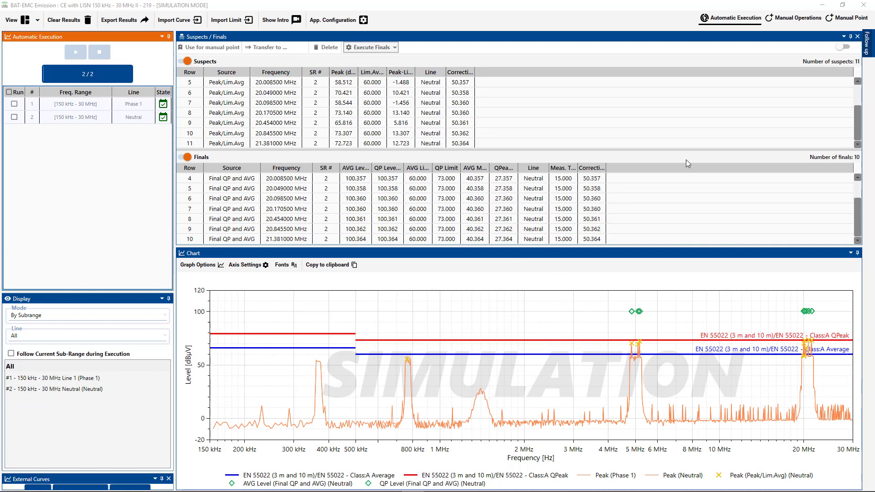
# Step: In manual operations, run a Peak prescan over 314.699–475.583 kHz without saving it, accepting simulation, the test equipment setup and both lines
pyautogui.click(794, 20)
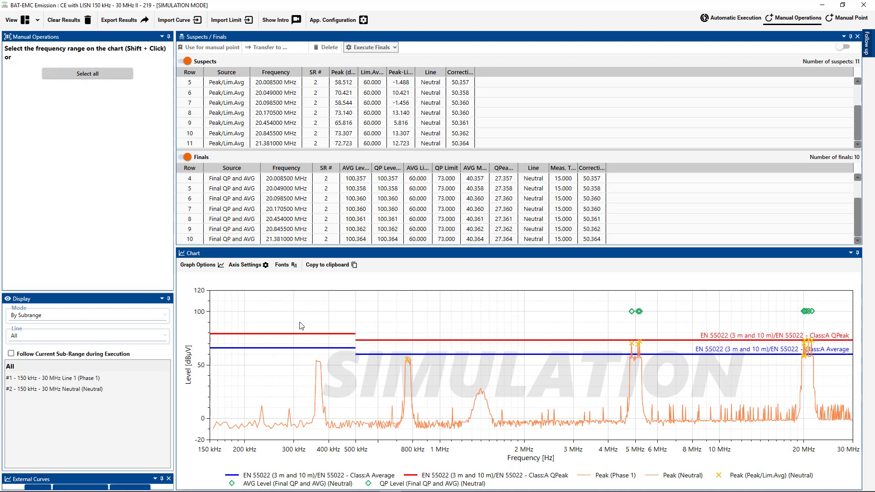
pyautogui.moveTo(299, 325); pyautogui.dragTo(350, 336)
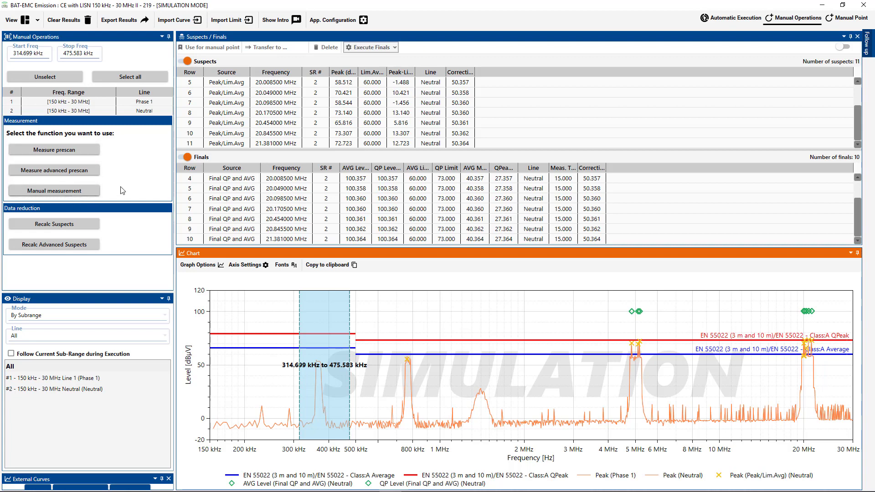
pyautogui.click(89, 151)
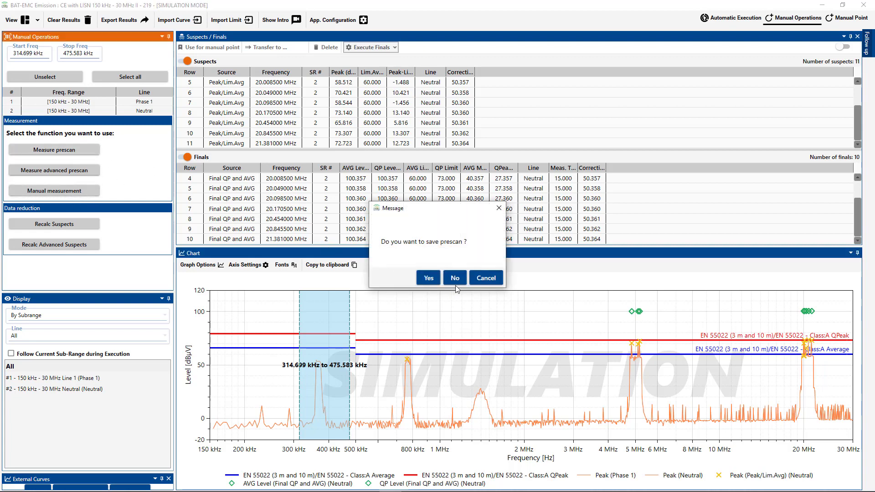
pyautogui.click(456, 278)
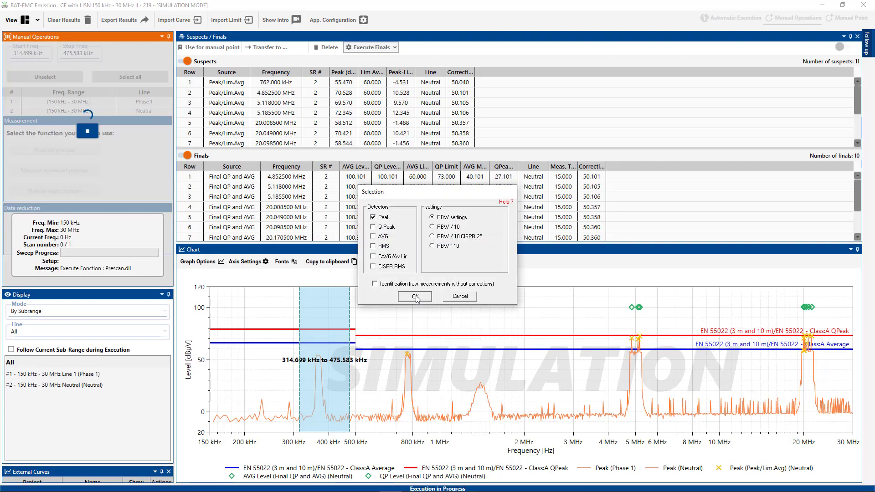
pyautogui.click(415, 297)
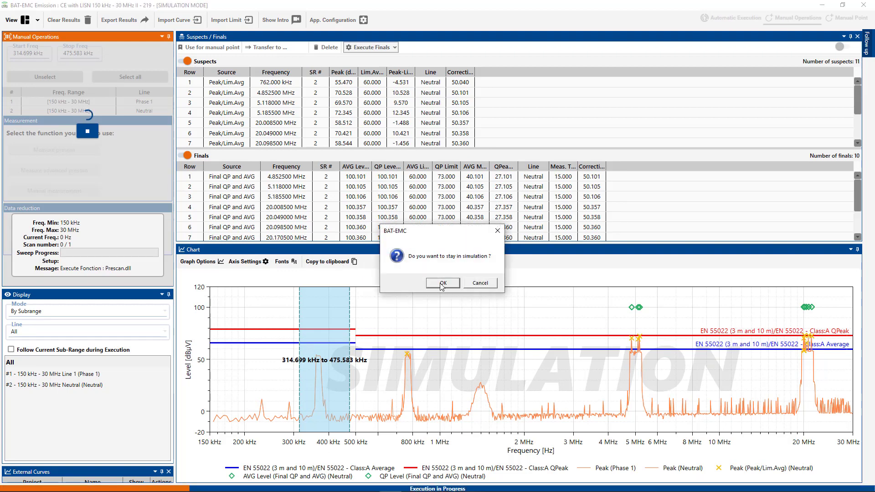
pyautogui.click(441, 283)
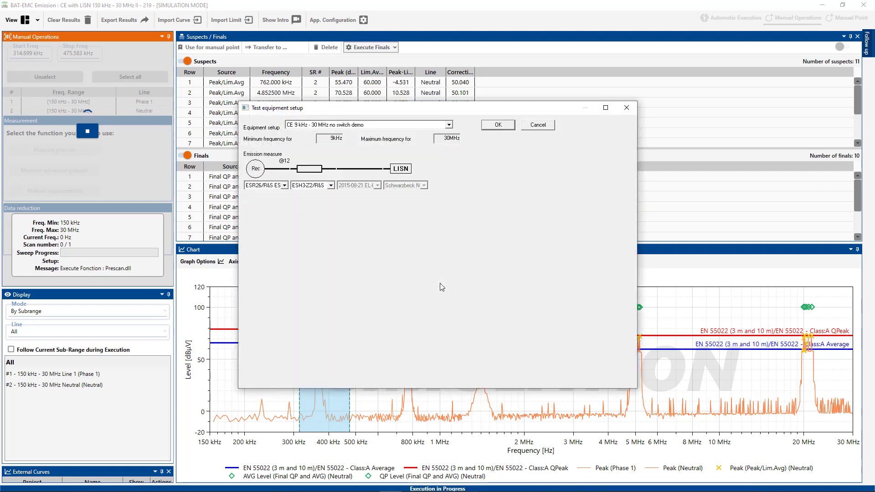
pyautogui.click(497, 126)
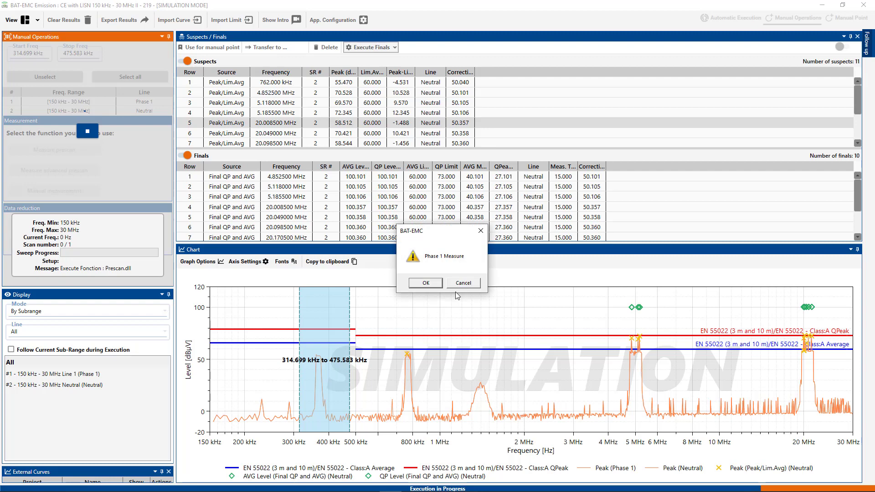
pyautogui.click(429, 285)
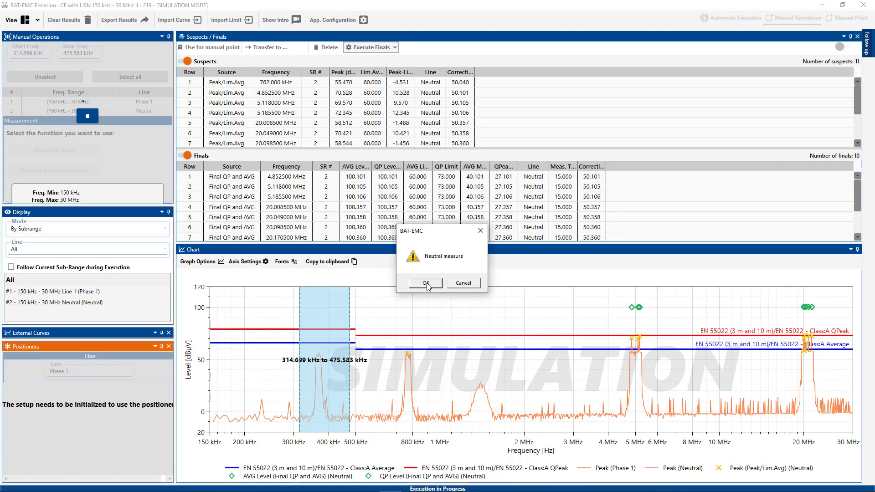
pyautogui.click(426, 283)
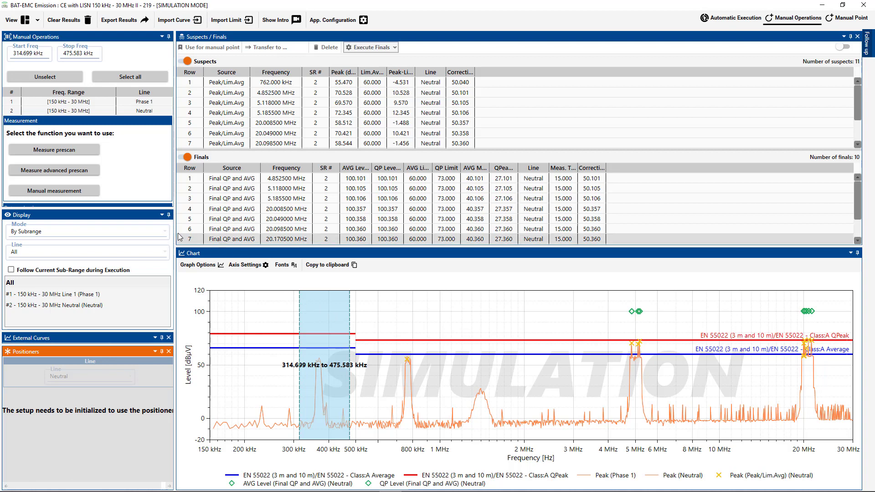
# Step: Recalculate advanced suspects with the suspects rule's limit offset set to -10 dB
pyautogui.moveTo(137, 210); pyautogui.dragTo(146, 281)
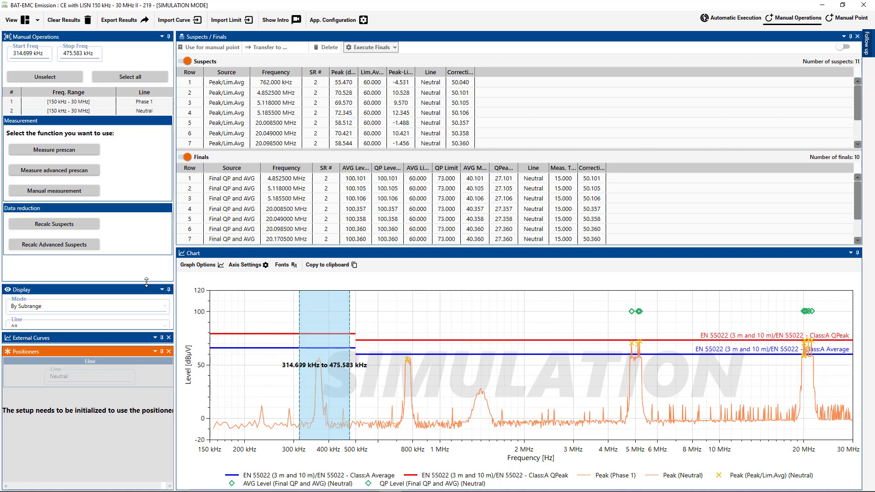
pyautogui.click(87, 245)
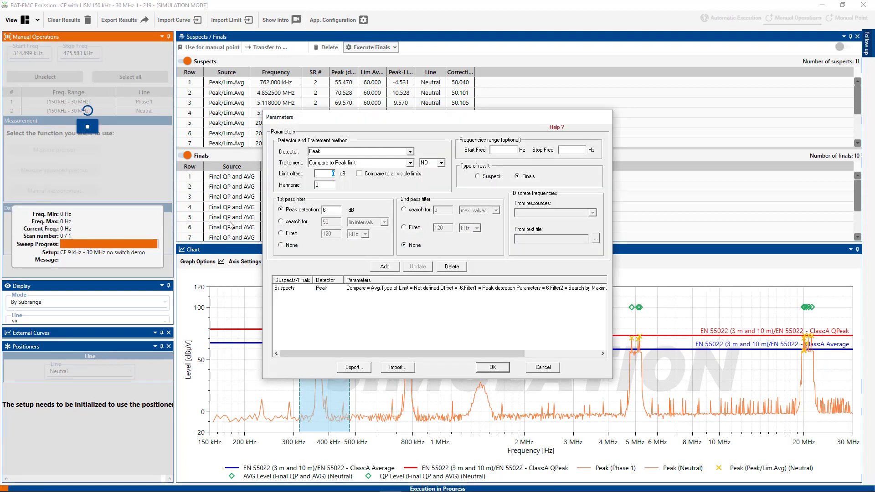
pyautogui.click(348, 288)
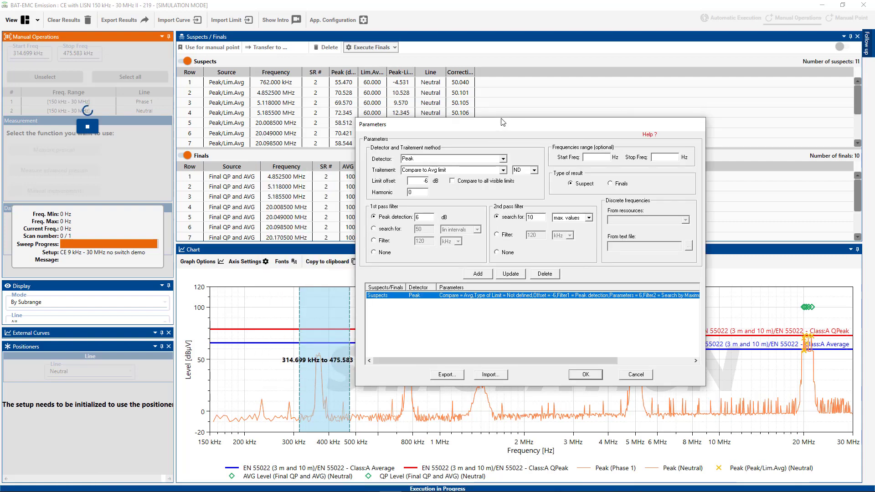
pyautogui.moveTo(423, 182); pyautogui.dragTo(480, 184)
pyautogui.write('-10')
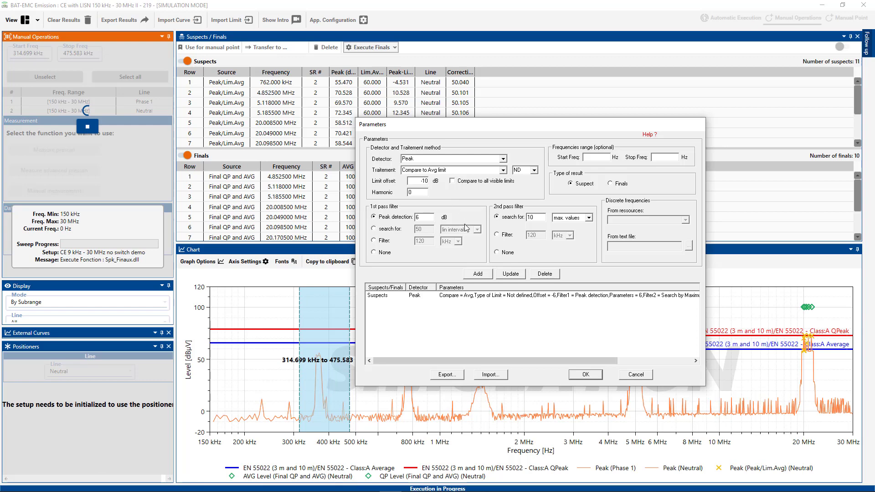
pyautogui.click(508, 275)
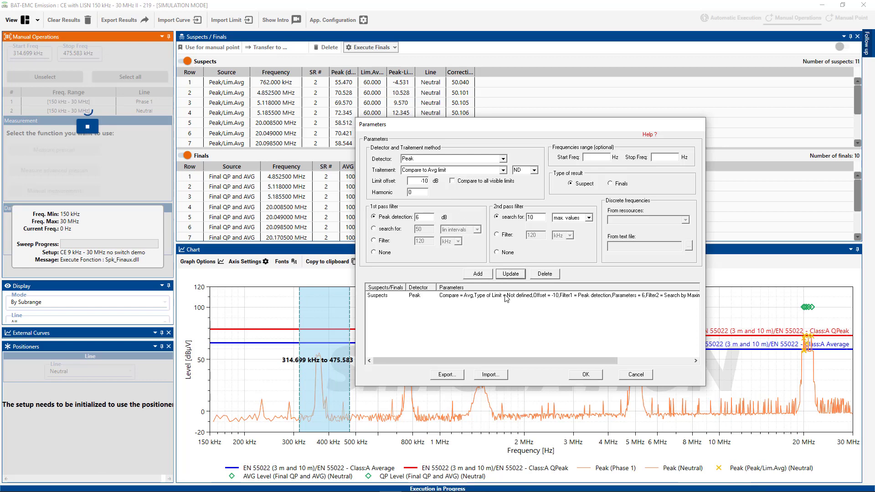
pyautogui.click(506, 297)
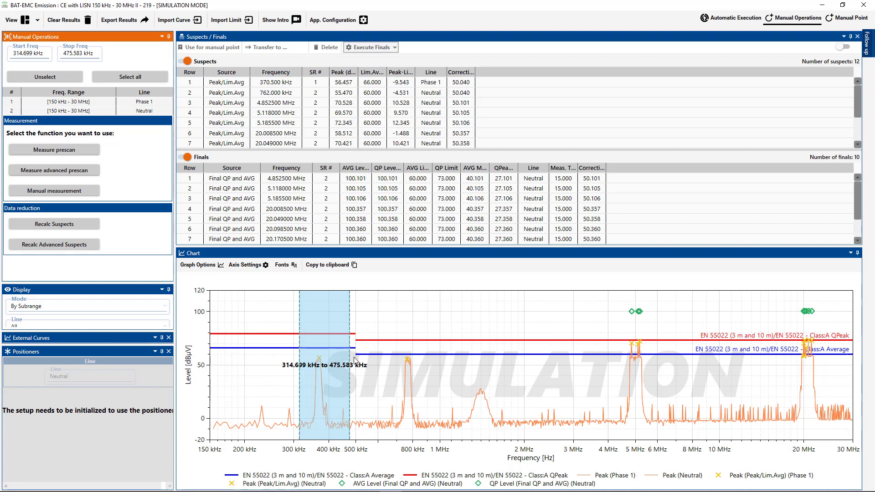
# Step: Run advanced finals on the 370.5 kHz suspect with the measurement time MT set to 1
pyautogui.click(318, 364)
pyautogui.moveTo(319, 360)
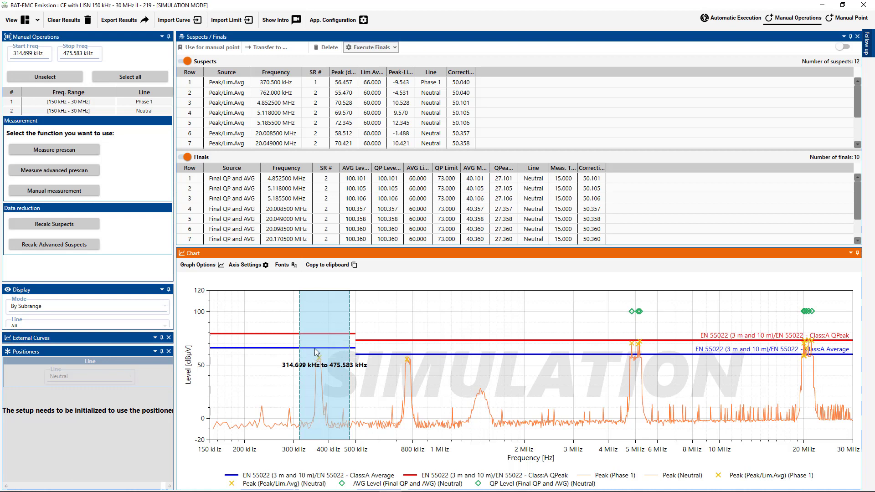
pyautogui.click(276, 85)
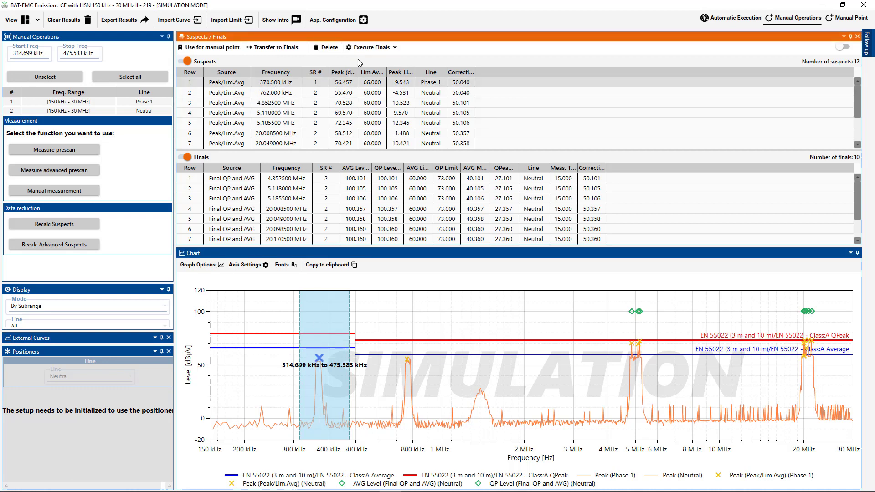
pyautogui.click(375, 50)
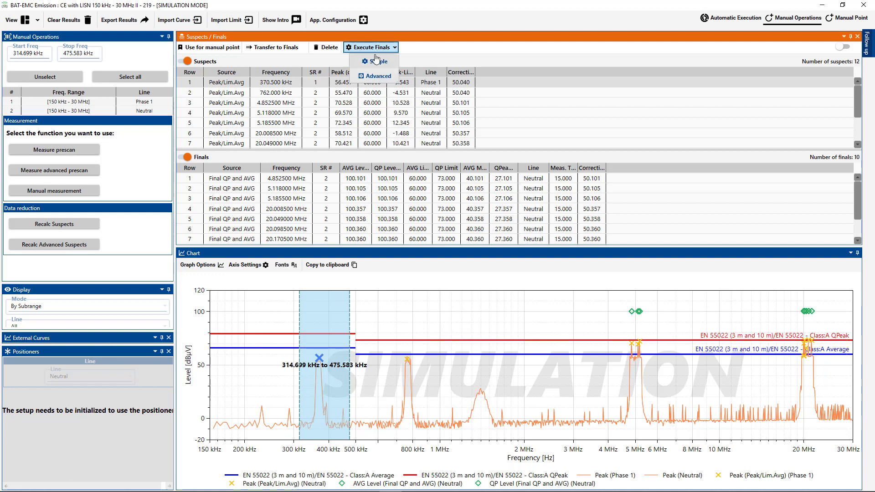
pyautogui.click(376, 77)
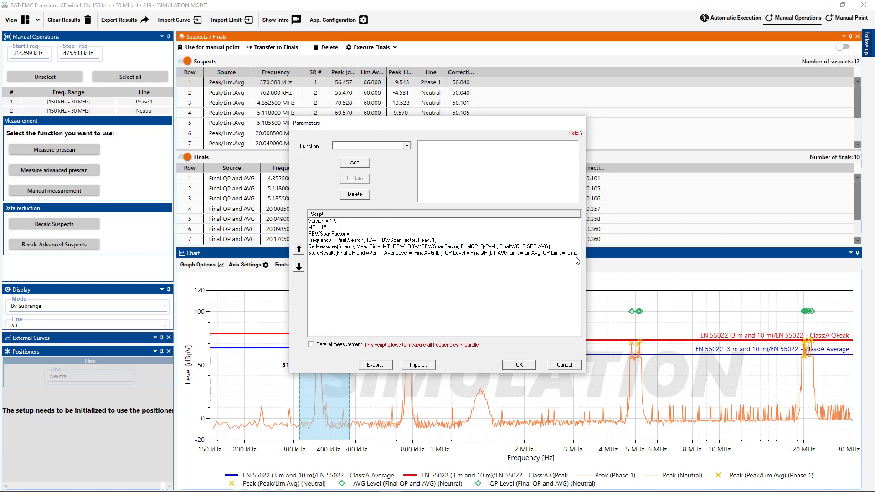
pyautogui.click(322, 227)
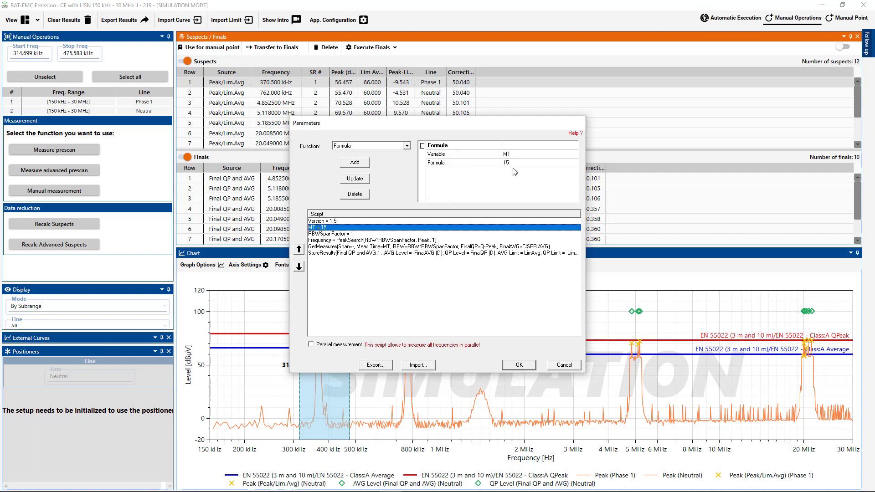
pyautogui.click(514, 166)
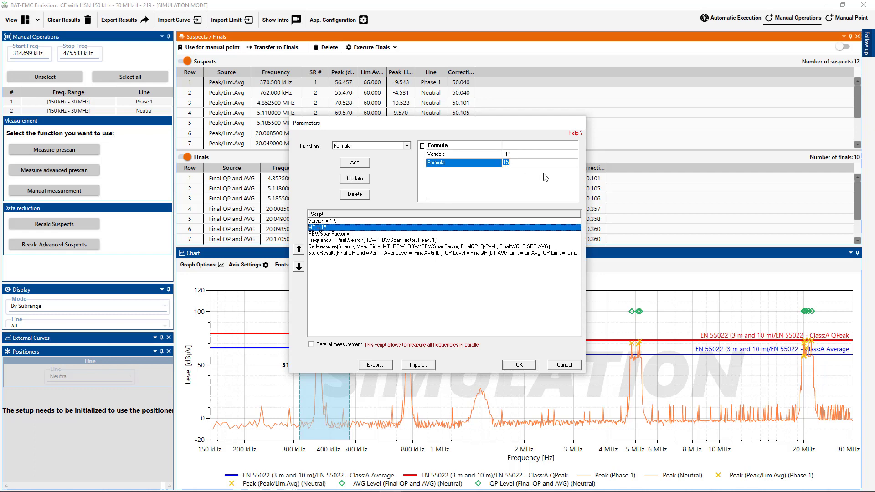
pyautogui.write('1')
pyautogui.click(366, 181)
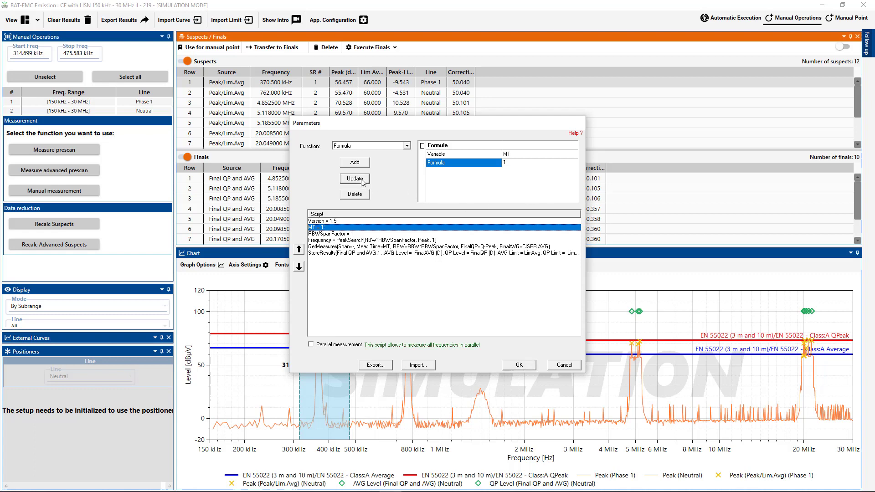
pyautogui.click(524, 367)
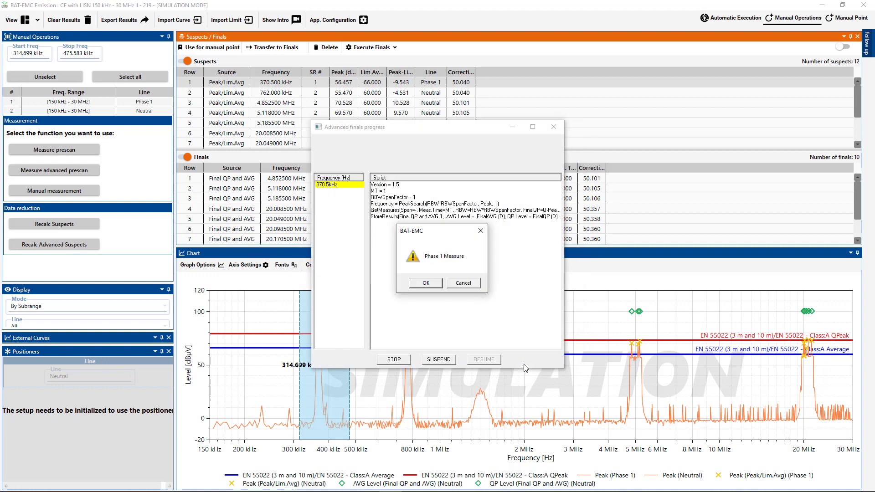
pyautogui.click(425, 283)
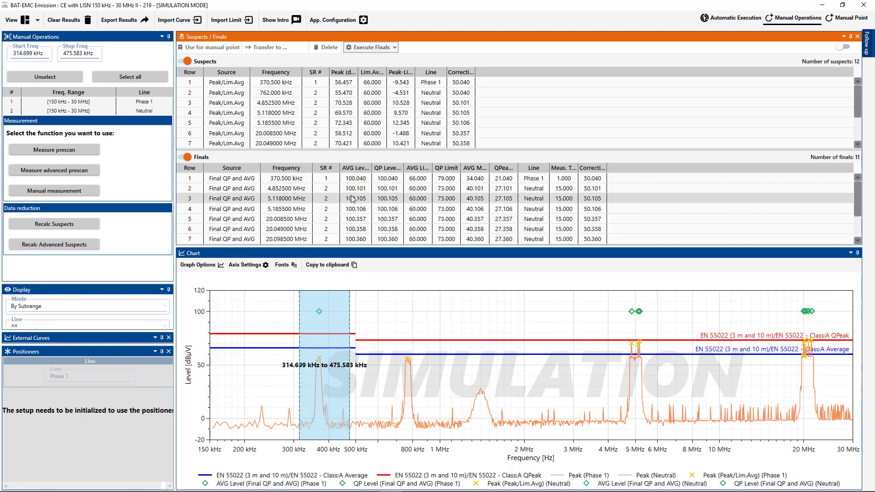
# Step: Add the comment "peak measured manually, added ferrite model 123" to the 370.5 kHz final
pyautogui.doubleClick(592, 181)
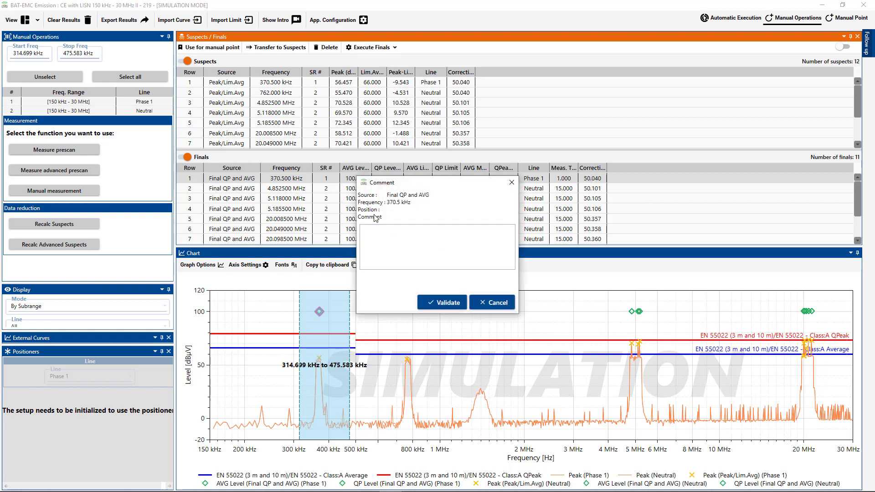
pyautogui.click(374, 231)
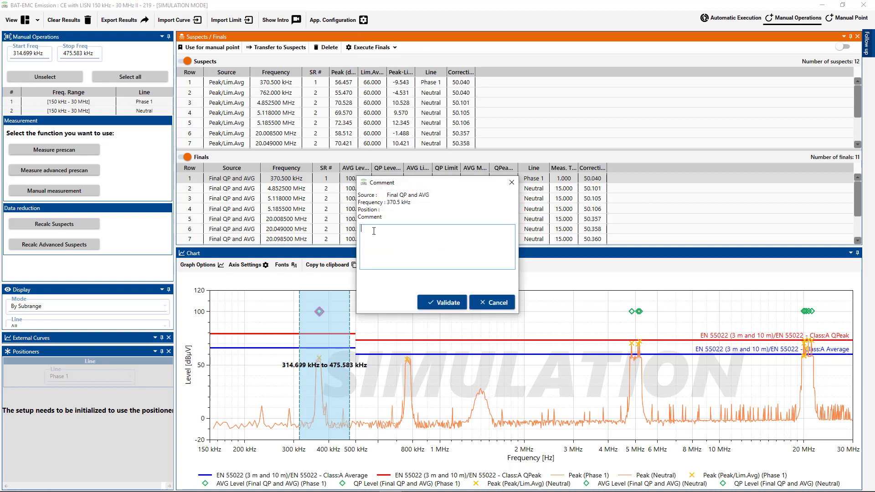
pyautogui.write('peak measured manually, added ferrite')
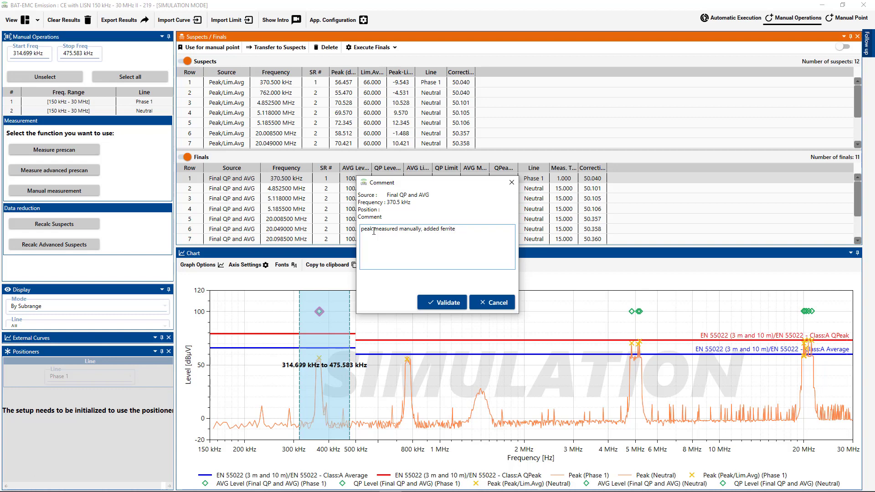
pyautogui.write(' model 123')
pyautogui.click(447, 303)
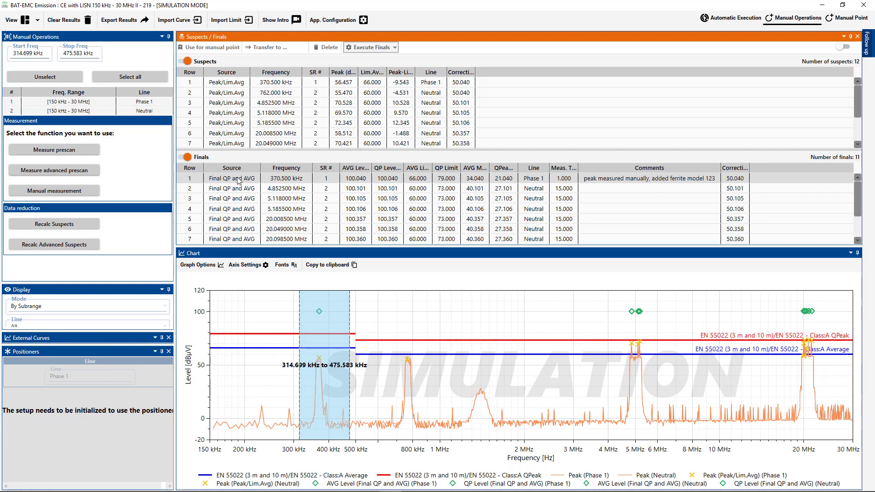
# Step: Open the External Curves panel and browse the Demo project's tests in the Import Curve dialog without importing
pyautogui.click(84, 339)
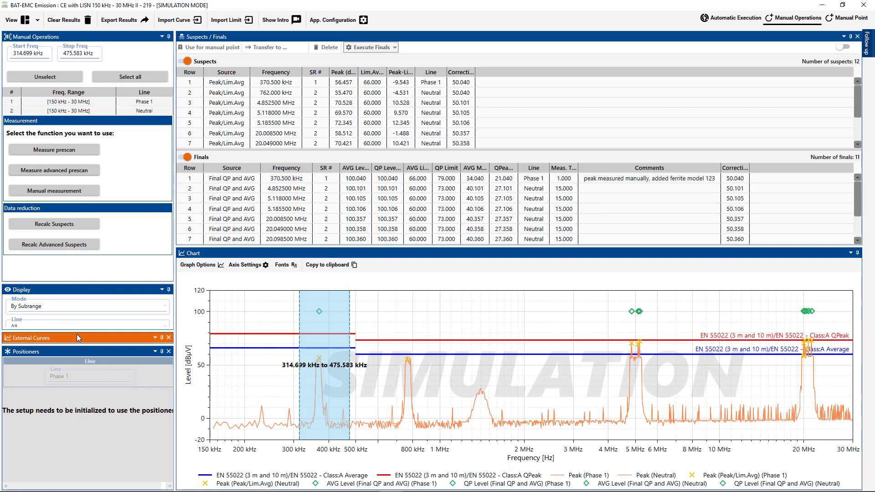
pyautogui.moveTo(70, 241); pyautogui.dragTo(72, 231)
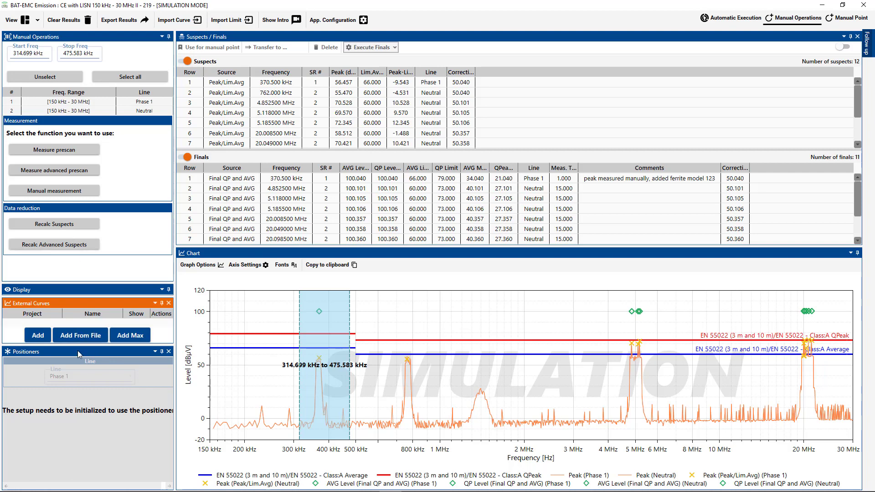
pyautogui.moveTo(73, 343); pyautogui.dragTo(76, 392)
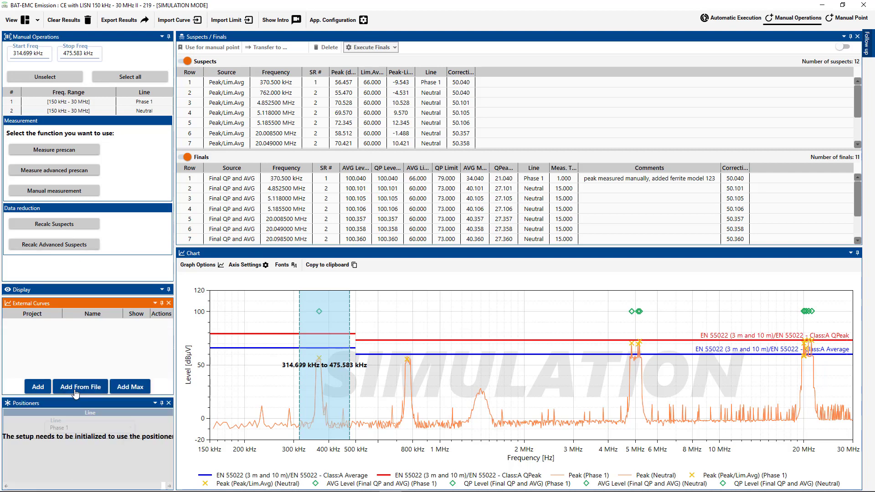
pyautogui.click(38, 388)
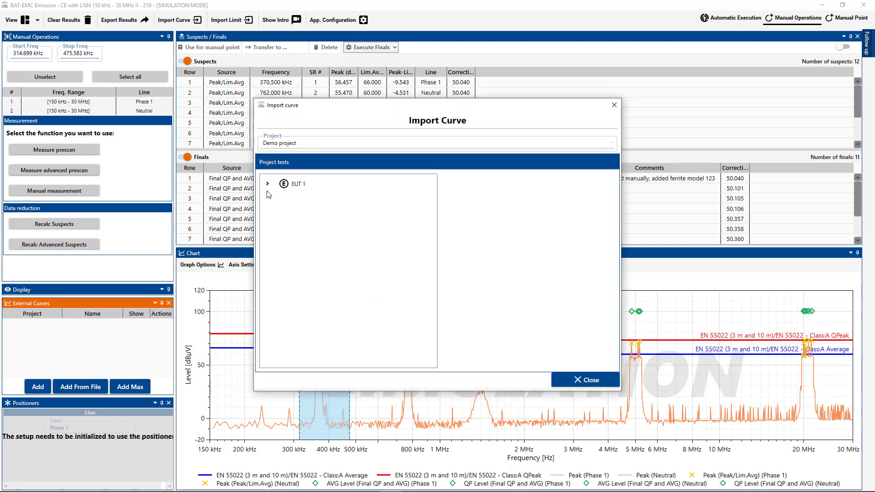
pyautogui.click(267, 185)
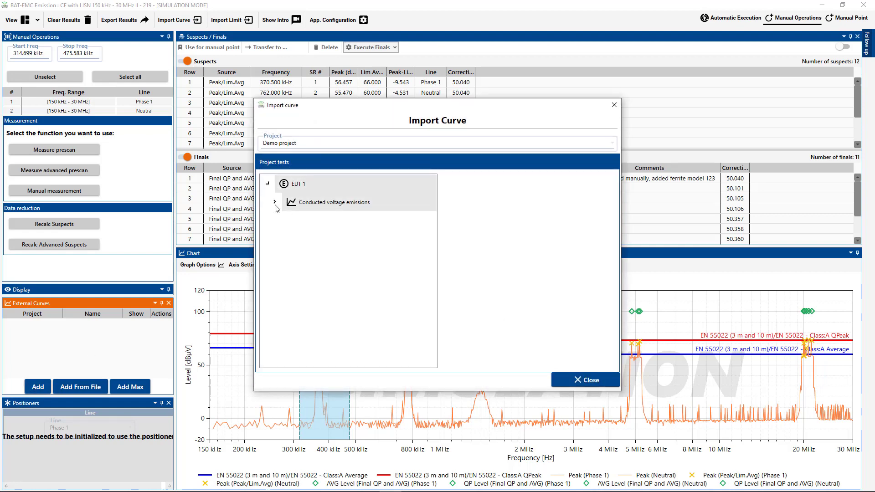
pyautogui.click(274, 202)
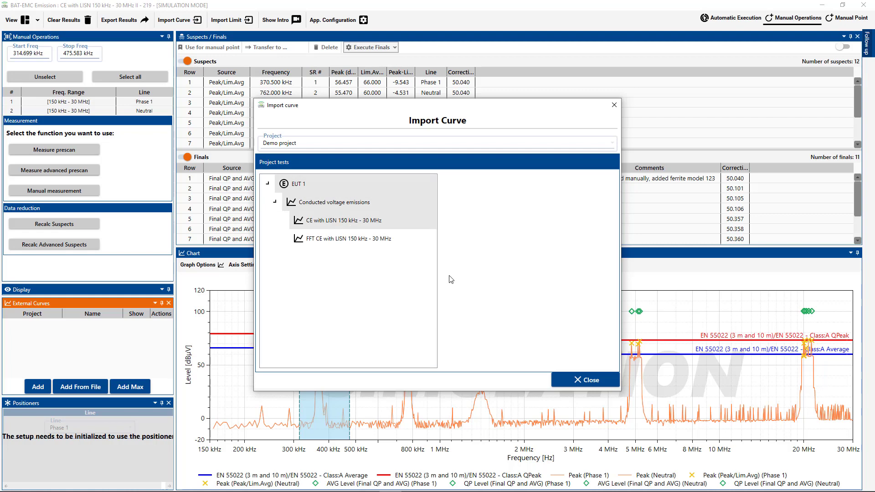
pyautogui.click(585, 384)
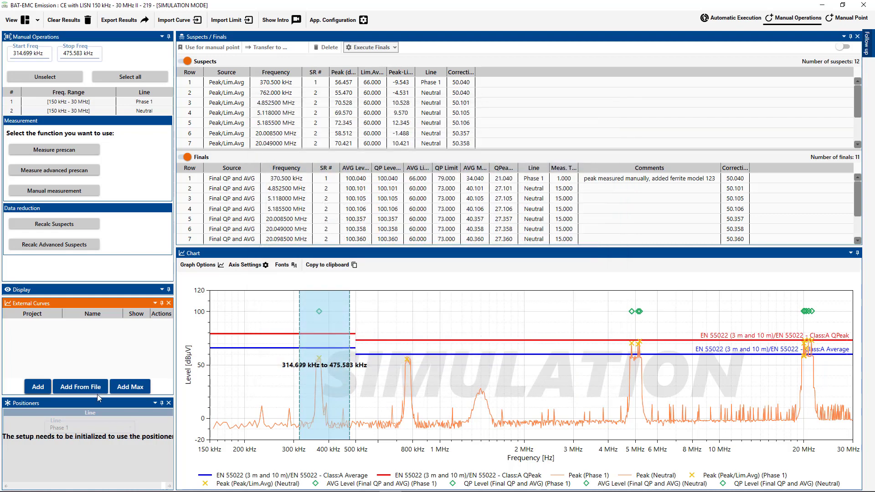